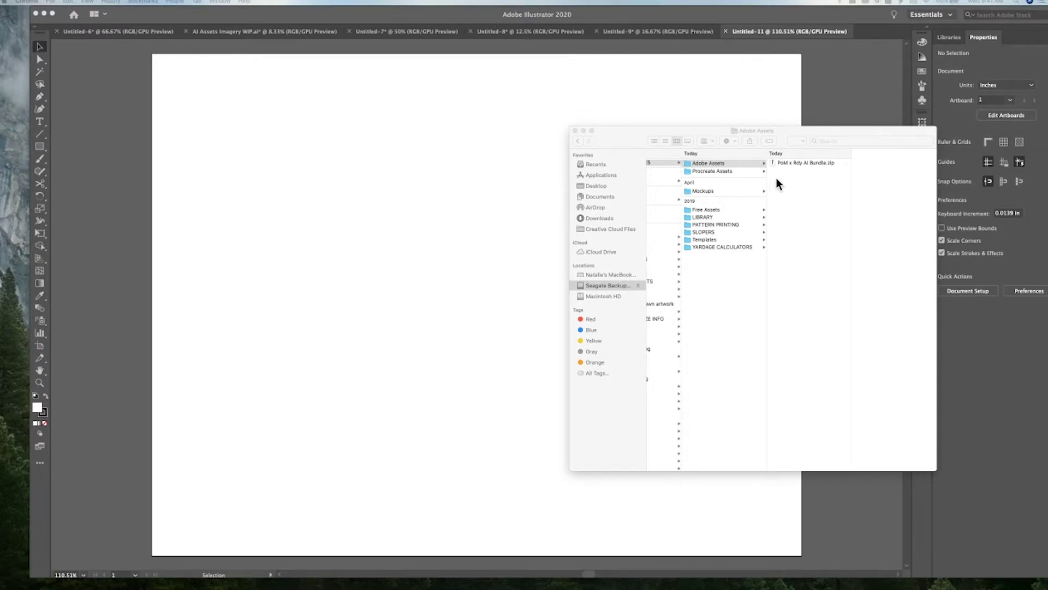
- Unzip PoM x Rdy AI Bundle.zip with Archive Utility
{"action": "left_click", "coordinate": [814, 169]}
{"action": "left_click", "coordinate": [795, 166]}
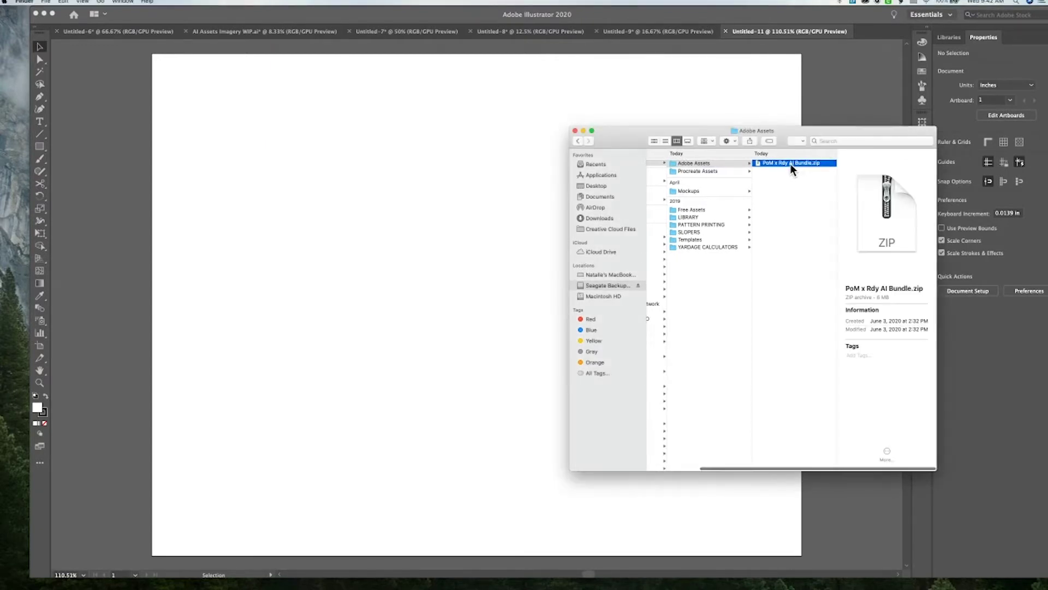
{"action": "right_click", "coordinate": [791, 168]}
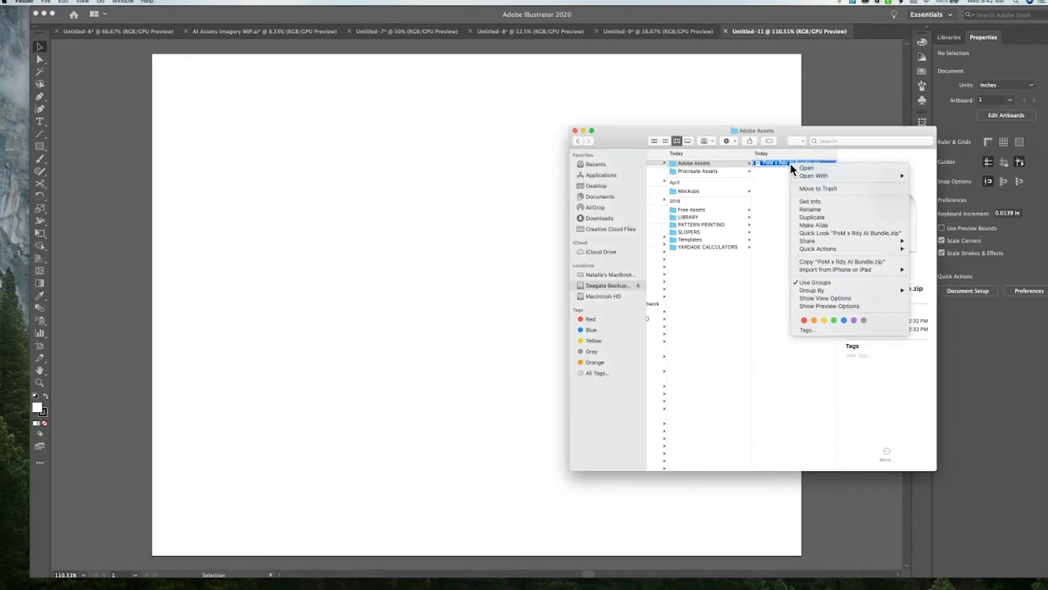
{"action": "mouse_move", "coordinate": [811, 175]}
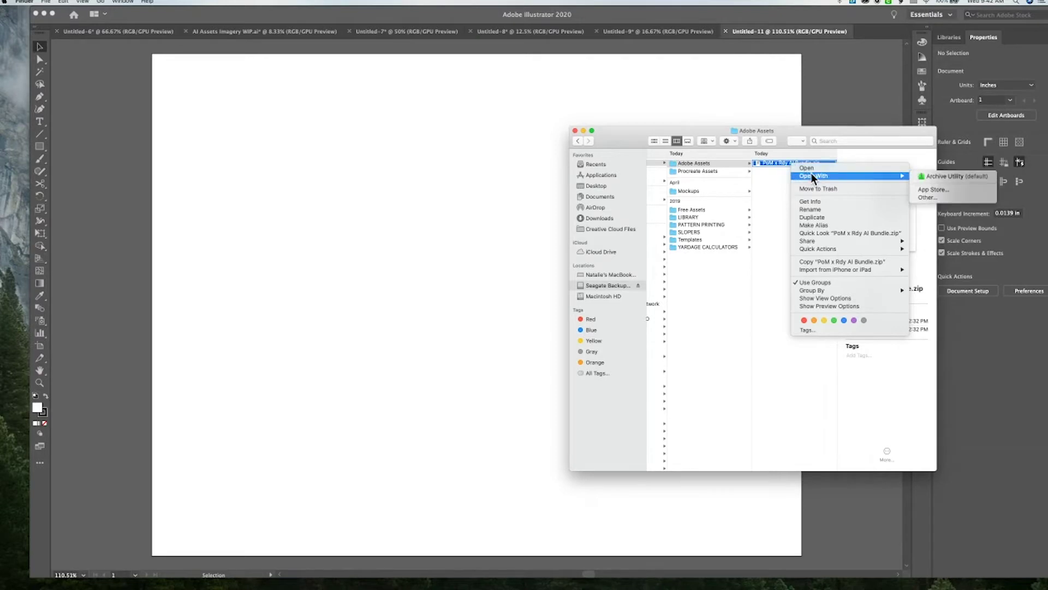
{"action": "left_click", "coordinate": [928, 177]}
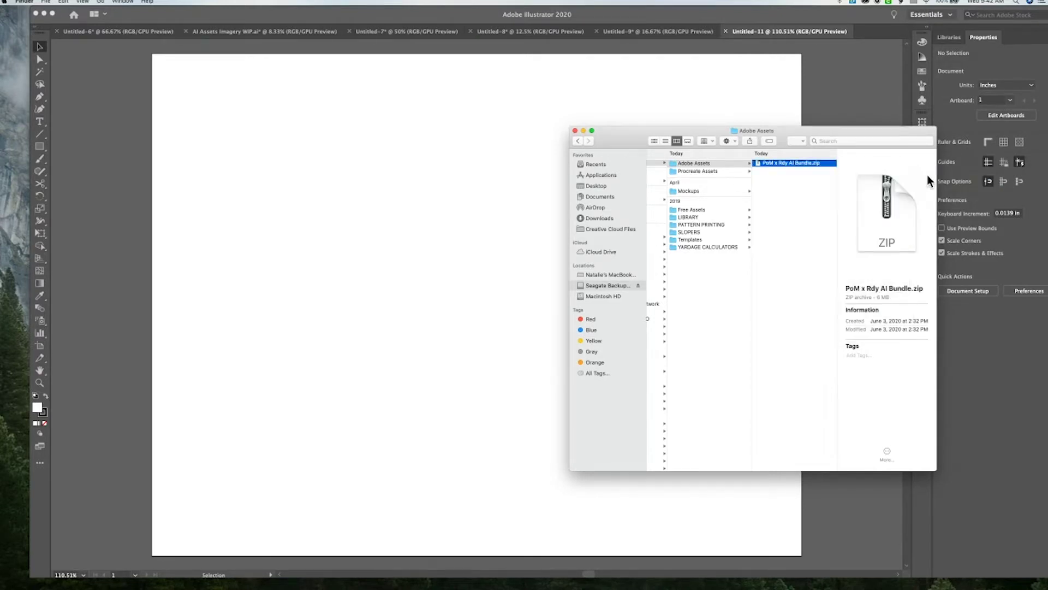
- In the extracted folder, open PoM x Rdy AI Assets Bundle.ai in Illustrator
{"action": "left_click", "coordinate": [797, 163]}
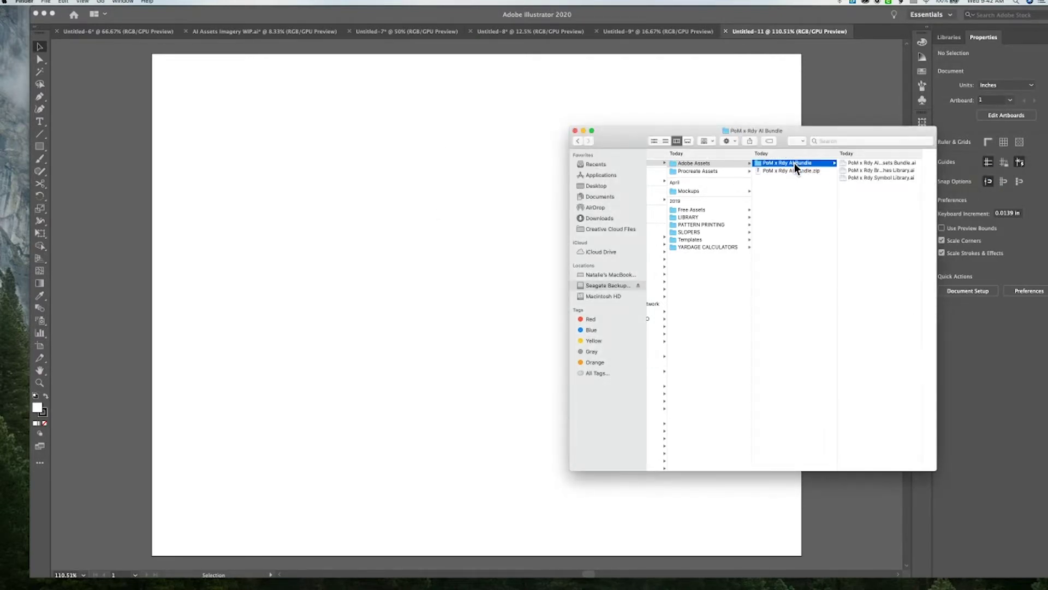
{"action": "left_click_drag", "start_coordinate": [802, 136], "coordinate": [765, 133]}
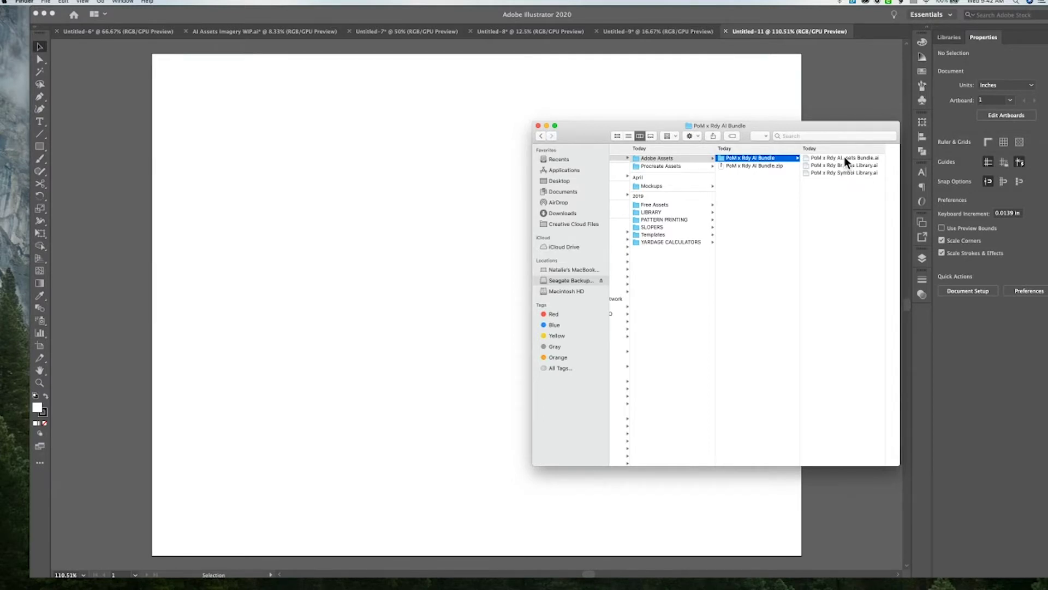
{"action": "double_click", "coordinate": [844, 157]}
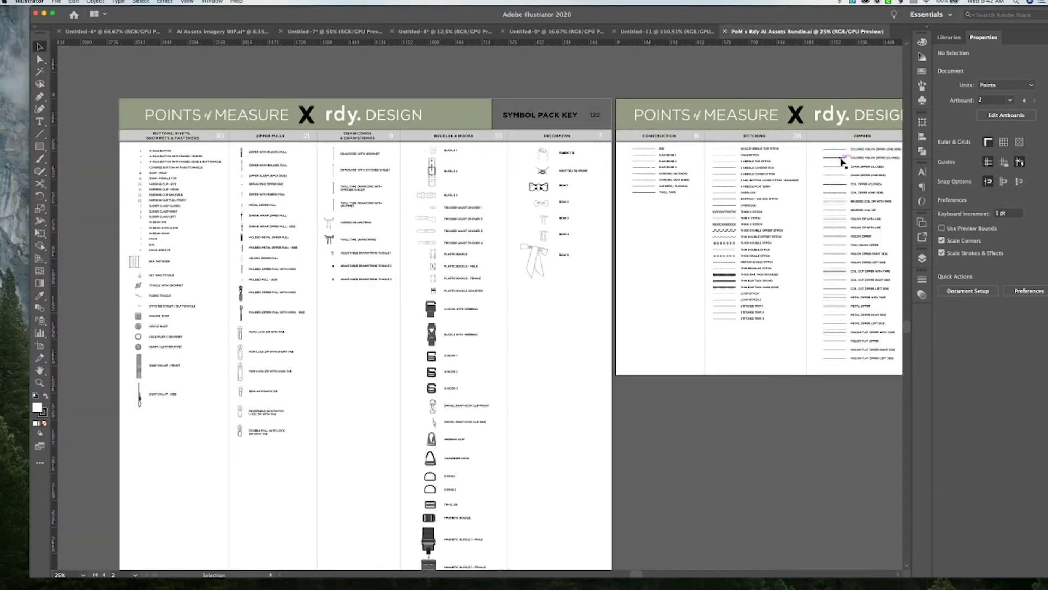
- Switch back to the open Assets Bundle document in Illustrator
{"action": "key", "text": "ctrl+Up"}
{"action": "left_click", "coordinate": [843, 162]}
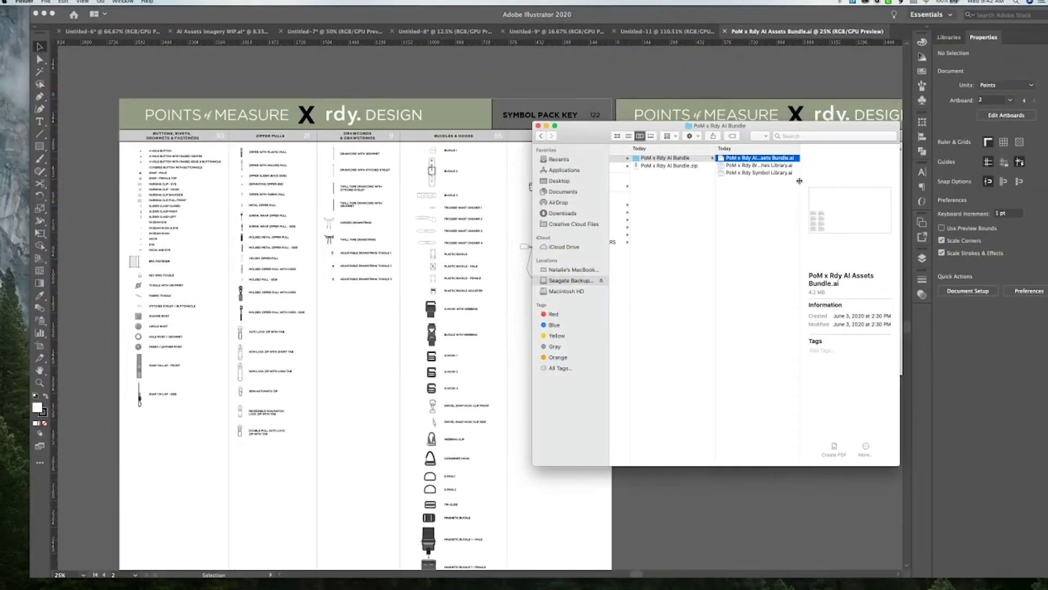
{"action": "left_click", "coordinate": [734, 75]}
- Open the Brushes panel and check the Brush Libraries User Defined submenu
{"action": "left_click", "coordinate": [922, 85]}
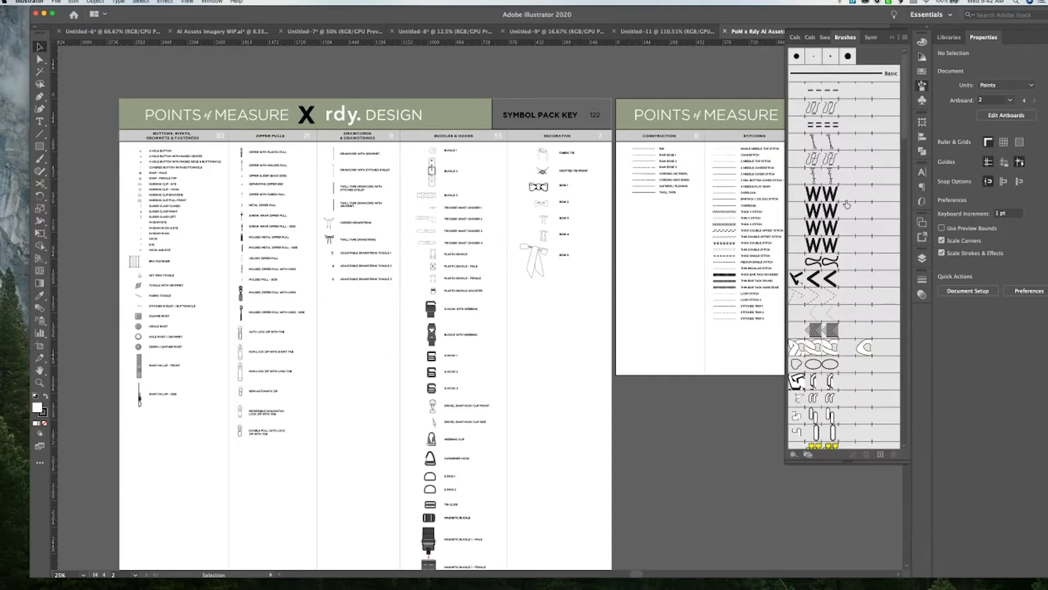
{"action": "left_click", "coordinate": [794, 454]}
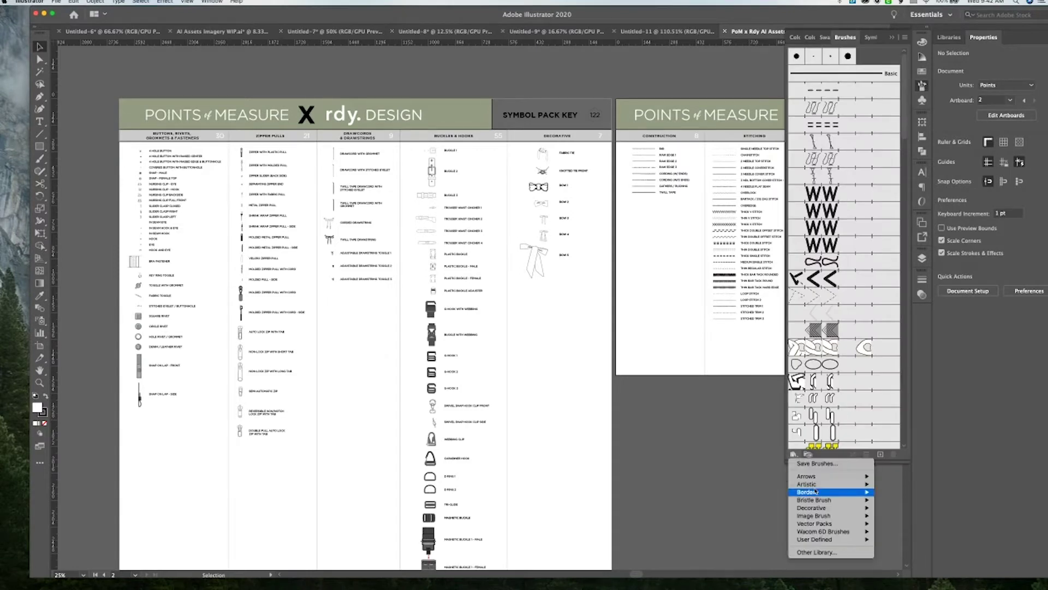
{"action": "mouse_move", "coordinate": [827, 539]}
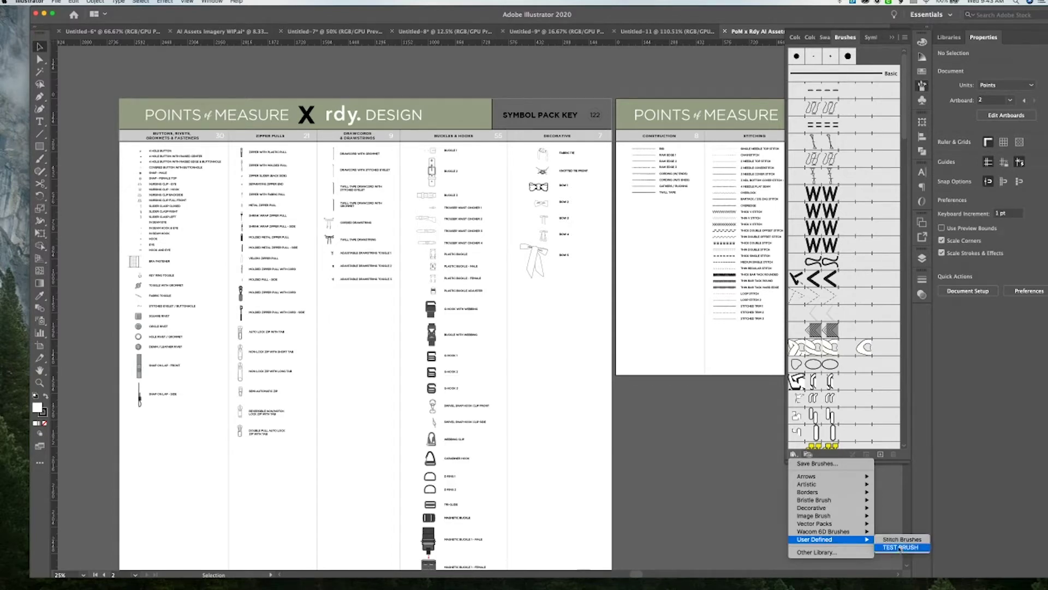
{"action": "left_click", "coordinate": [724, 482]}
{"action": "key", "text": "ctrl+Up"}
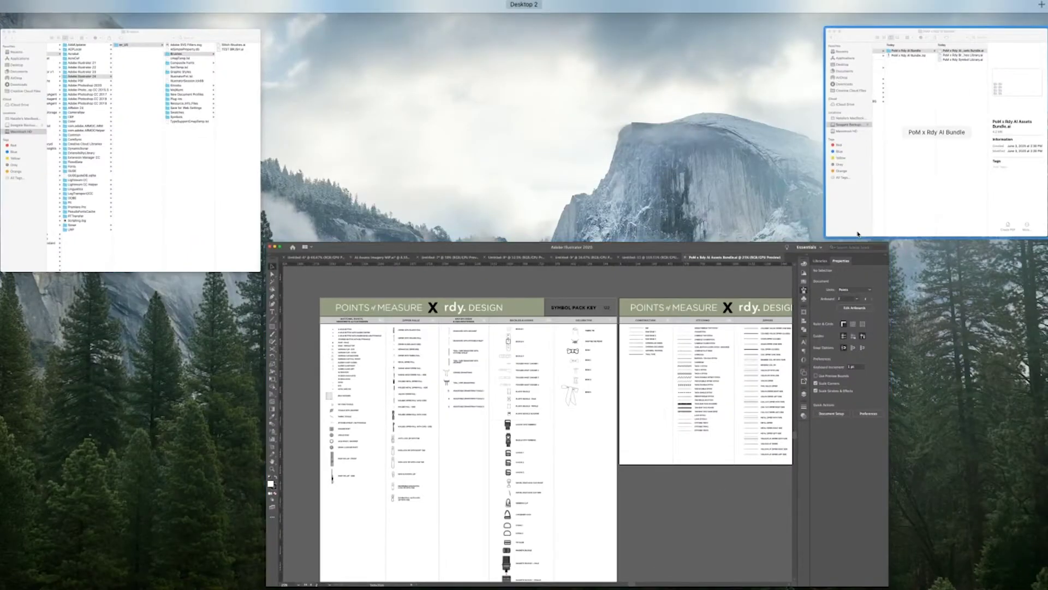
- Copy PoM x Rdy Brushes Library.ai into Adobe Illustrator 24 > en_US > Brushes, beside Stitch Brushes.ai
{"action": "left_click", "coordinate": [869, 218]}
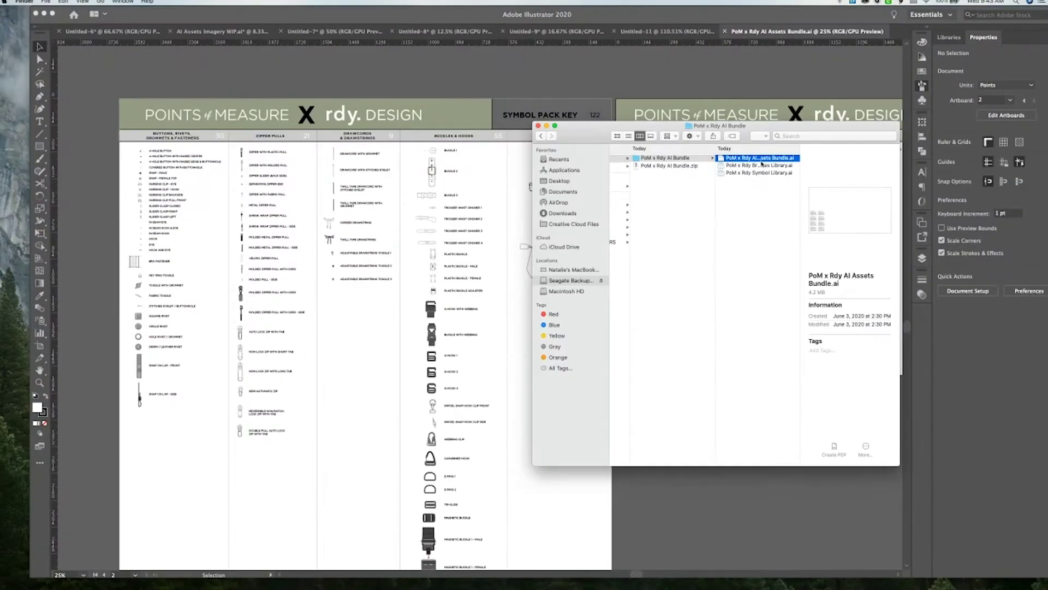
{"action": "left_click", "coordinate": [768, 167]}
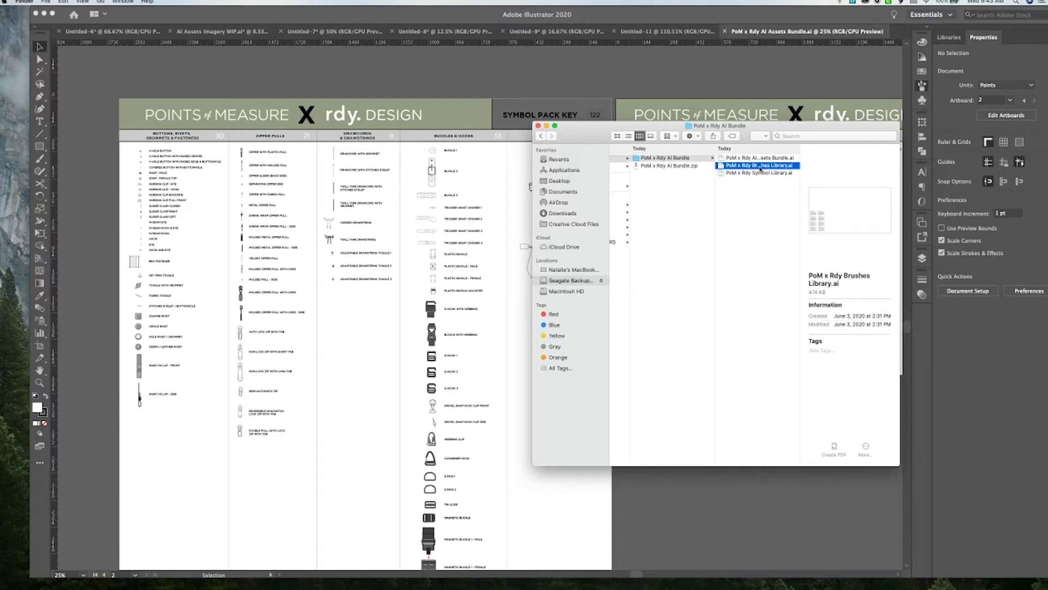
{"action": "mouse_move", "coordinate": [760, 169]}
{"action": "left_mouse_down"}
{"action": "mouse_move", "coordinate": [767, 156]}
{"action": "mouse_move", "coordinate": [351, 164]}
{"action": "mouse_move", "coordinate": [171, 147]}
{"action": "mouse_move", "coordinate": [204, 152]}
{"action": "left_mouse_up"}
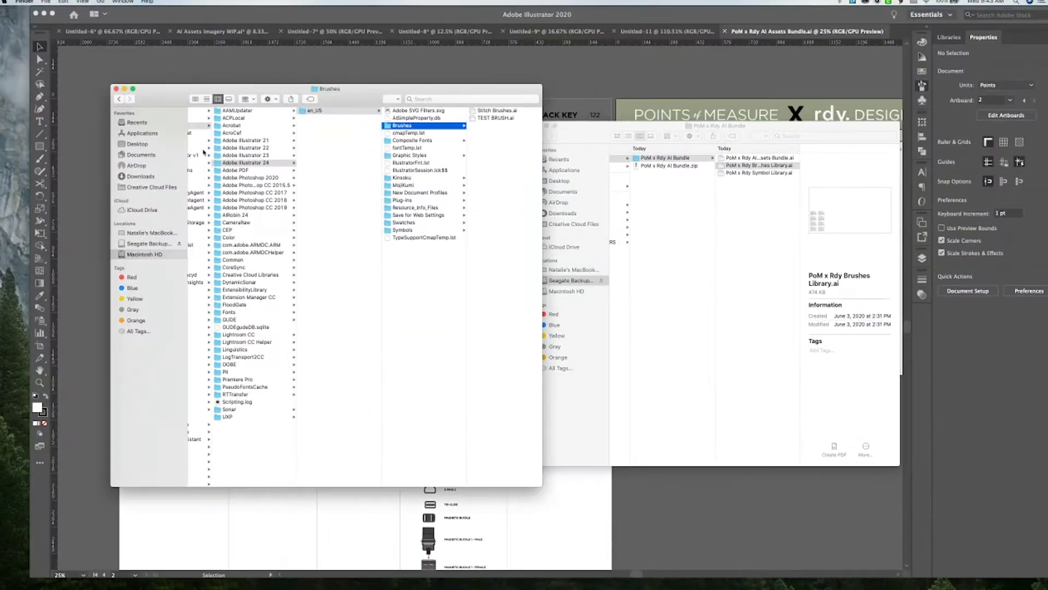
{"action": "scroll", "coordinate": [385, 156], "scroll_direction": "left", "scroll_amount": 10}
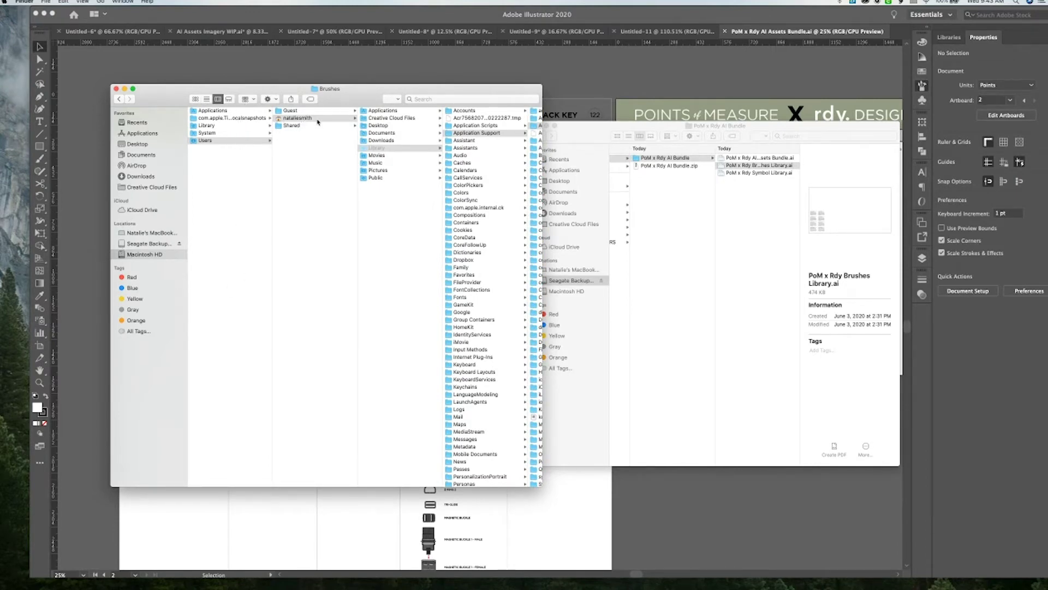
{"action": "scroll", "coordinate": [319, 122], "scroll_direction": "right", "scroll_amount": 2}
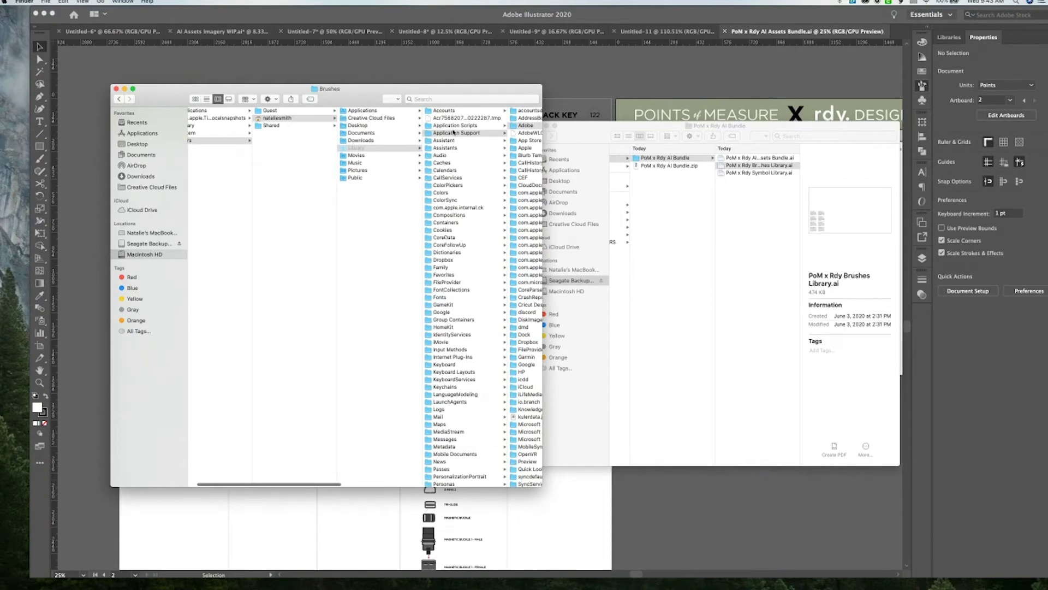
{"action": "scroll", "coordinate": [453, 132], "scroll_direction": "right", "scroll_amount": 5}
{"action": "scroll", "coordinate": [450, 131], "scroll_direction": "right", "scroll_amount": 3}
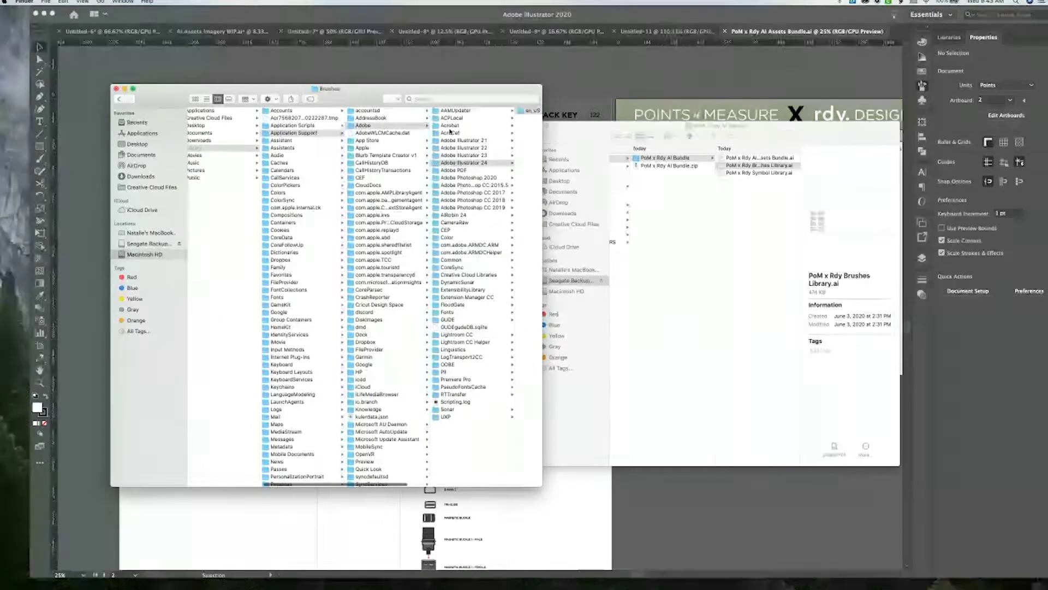
{"action": "scroll", "coordinate": [469, 167], "scroll_direction": "right", "scroll_amount": 4}
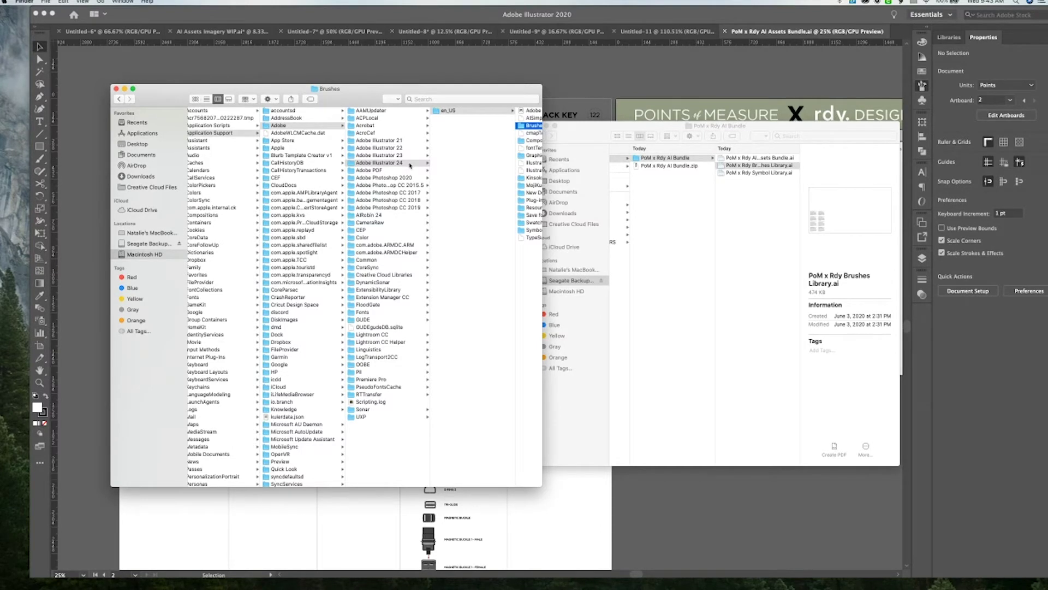
{"action": "scroll", "coordinate": [410, 165], "scroll_direction": "right", "scroll_amount": 2}
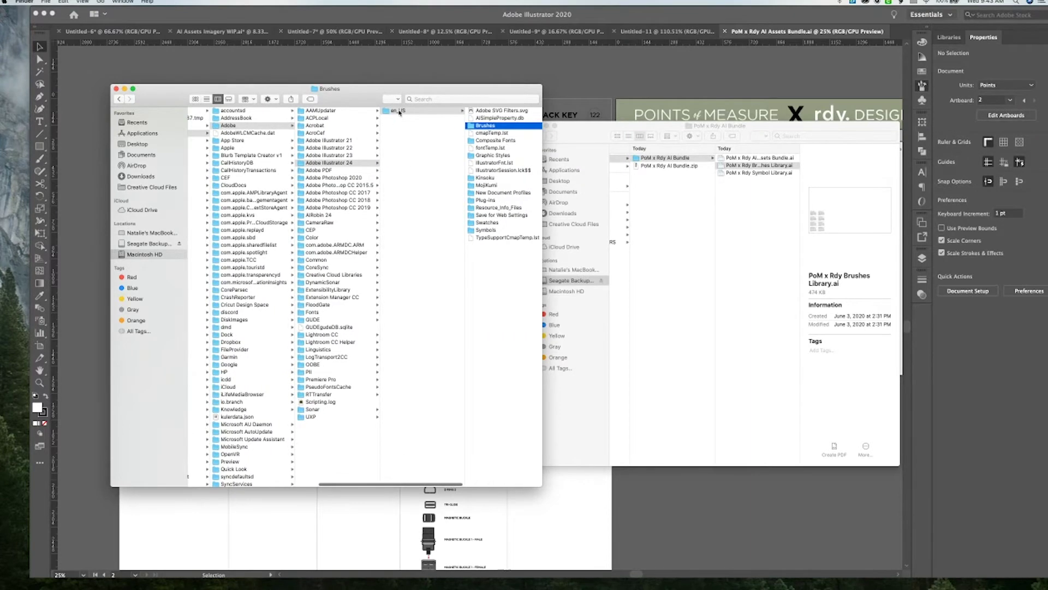
{"action": "scroll", "coordinate": [400, 114], "scroll_direction": "right", "scroll_amount": 3}
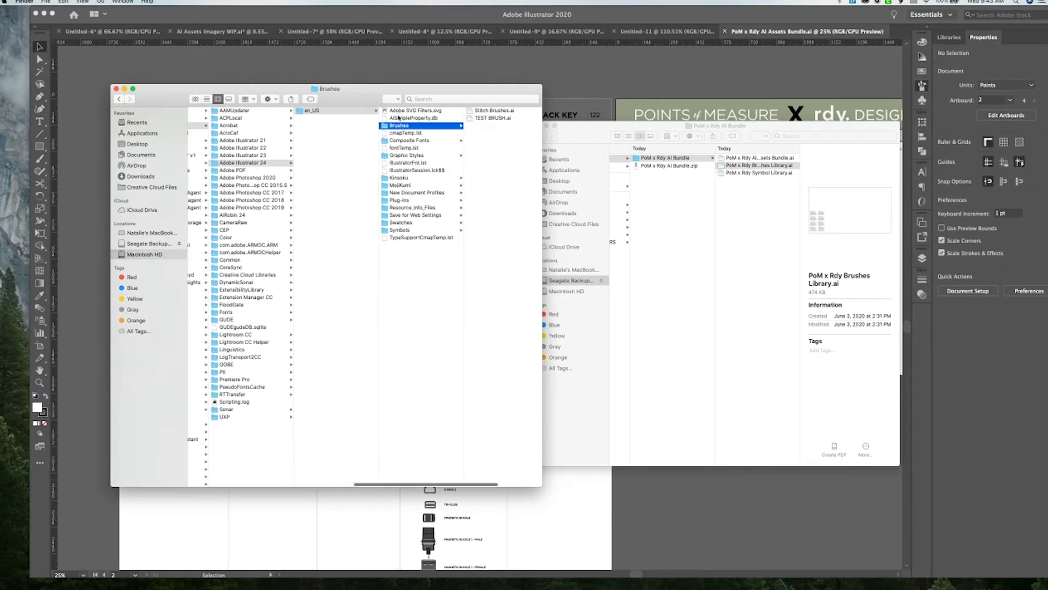
{"action": "scroll", "coordinate": [399, 130], "scroll_direction": "right", "scroll_amount": 2}
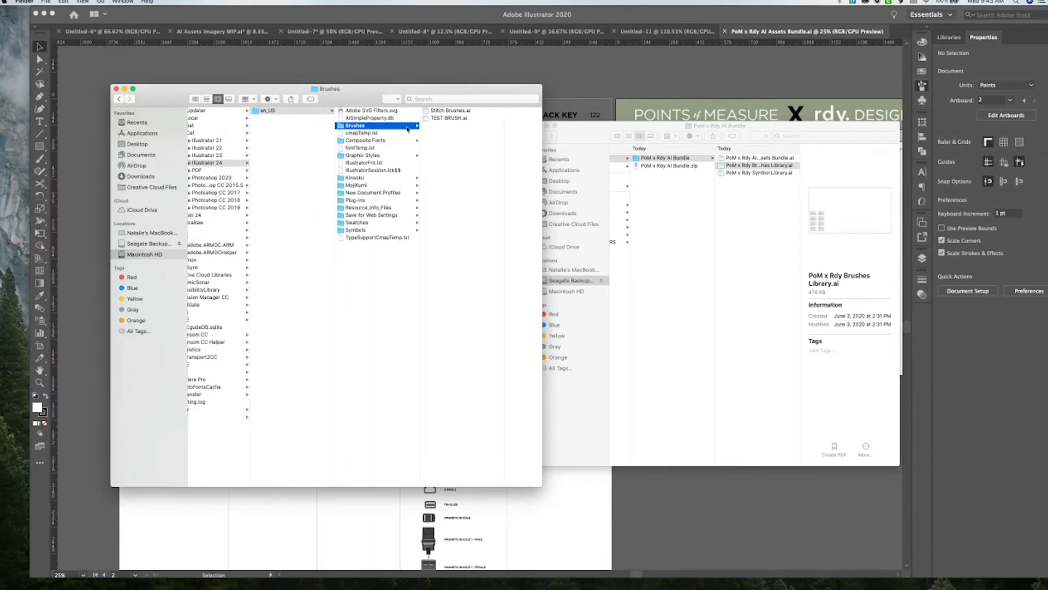
{"action": "scroll", "coordinate": [446, 132], "scroll_direction": "right", "scroll_amount": 1}
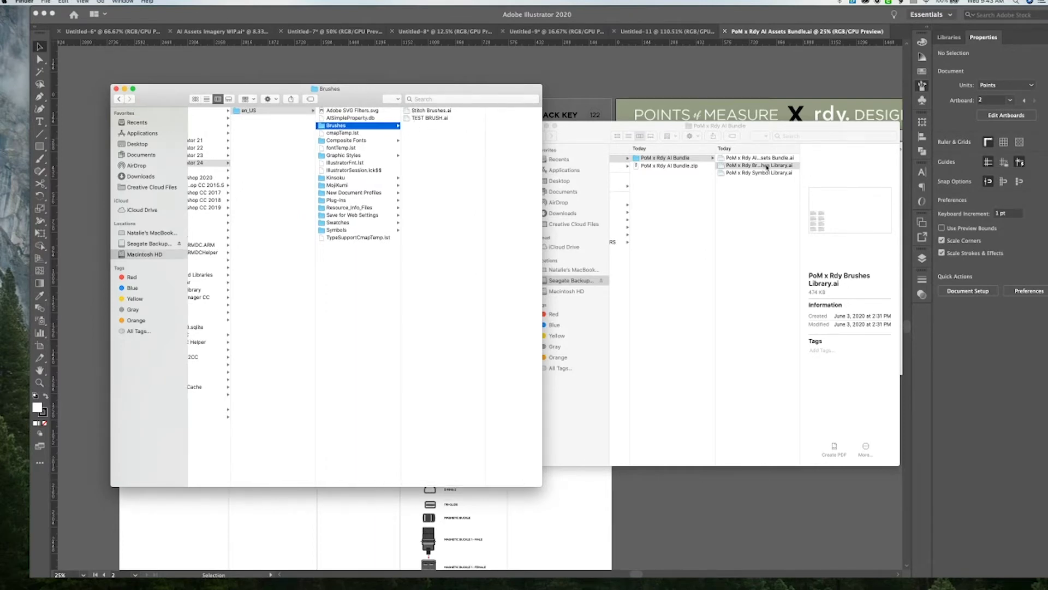
{"action": "mouse_move", "coordinate": [767, 167]}
{"action": "left_mouse_down"}
{"action": "mouse_move", "coordinate": [453, 153]}
{"action": "mouse_move", "coordinate": [465, 152]}
{"action": "left_mouse_up"}
- Load User Defined > PoM x Rdy Brushes Library and enlarge its panel to browse the stitch brushes
{"action": "left_click", "coordinate": [863, 105]}
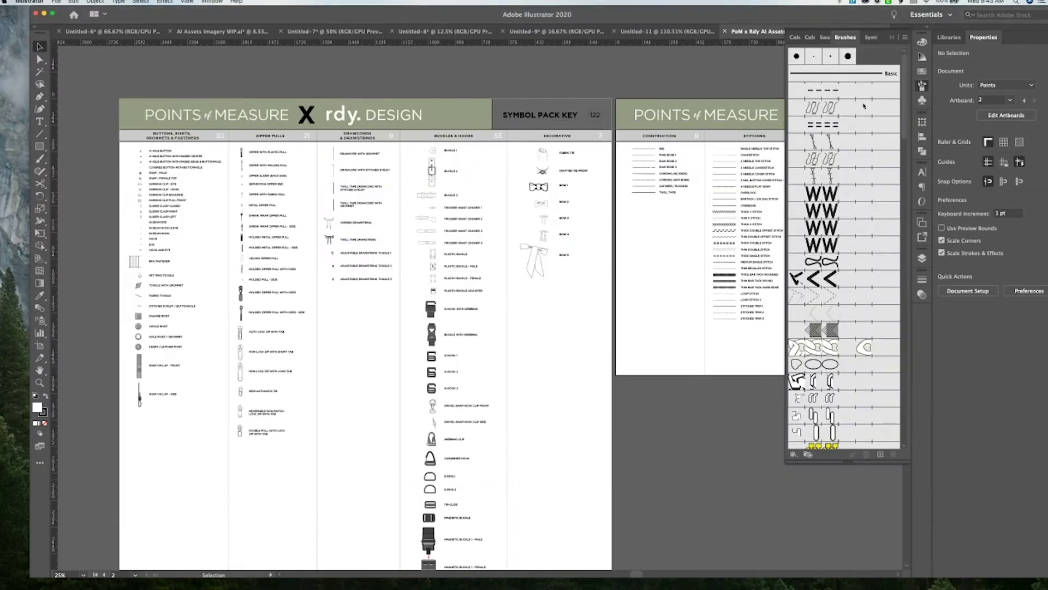
{"action": "left_click", "coordinate": [796, 453]}
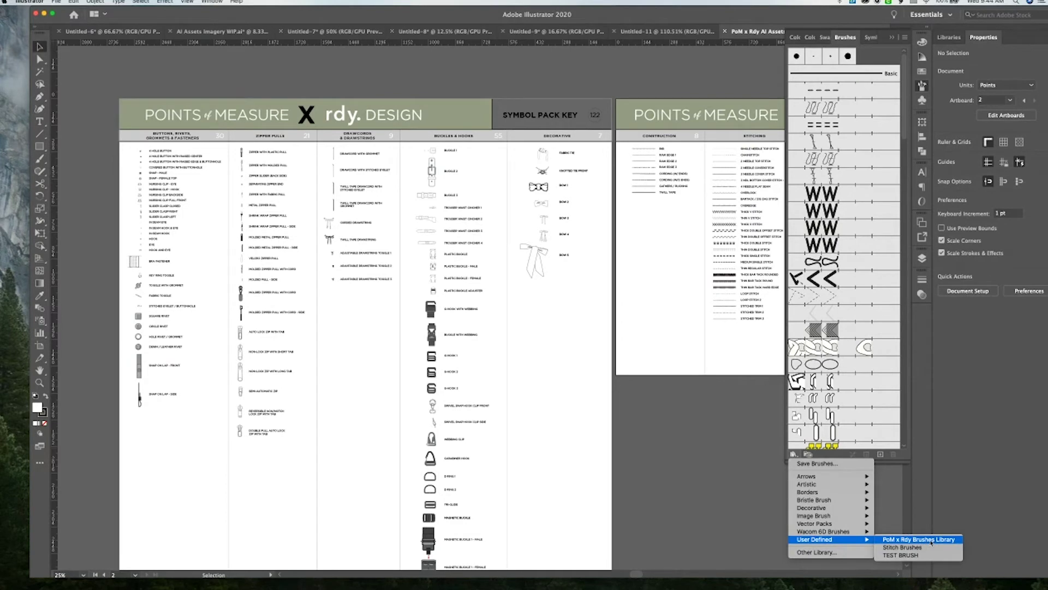
{"action": "left_click", "coordinate": [931, 540]}
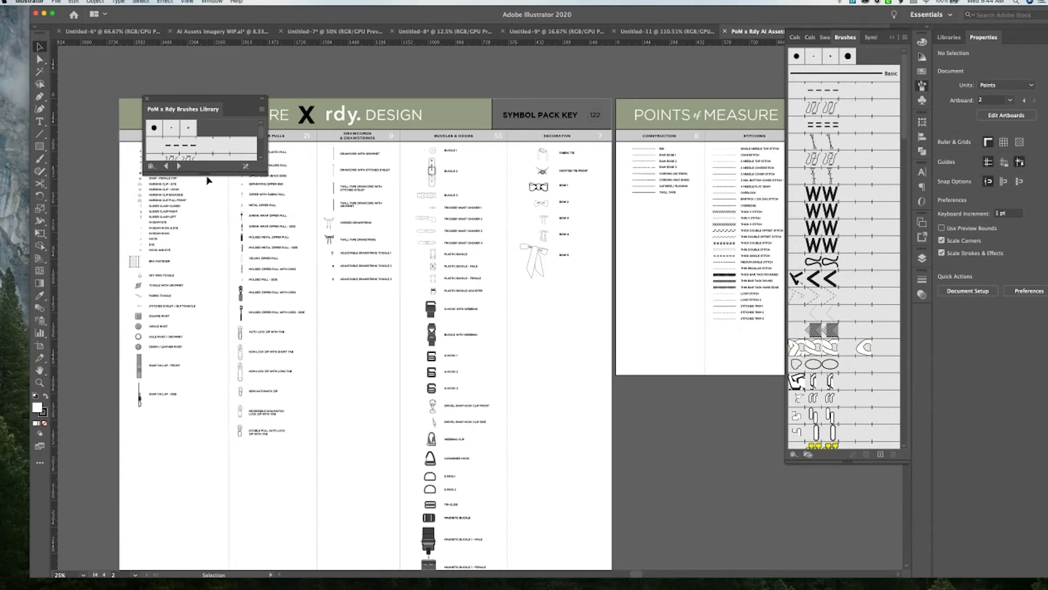
{"action": "left_click_drag", "start_coordinate": [206, 173], "coordinate": [206, 404]}
{"action": "scroll", "coordinate": [217, 229], "scroll_direction": "down", "scroll_amount": 10}
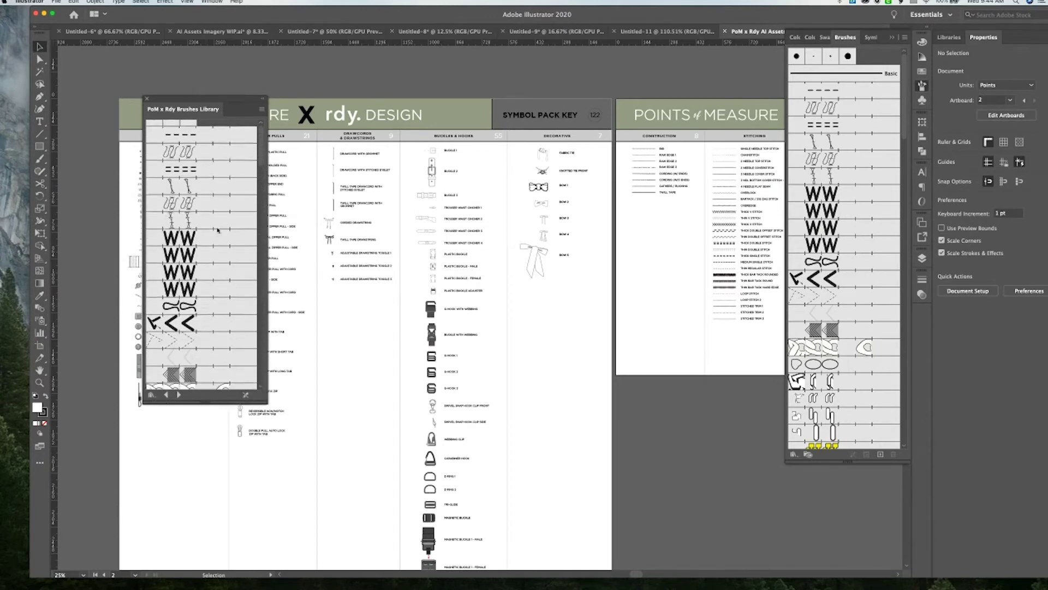
{"action": "scroll", "coordinate": [217, 230], "scroll_direction": "up", "scroll_amount": 10}
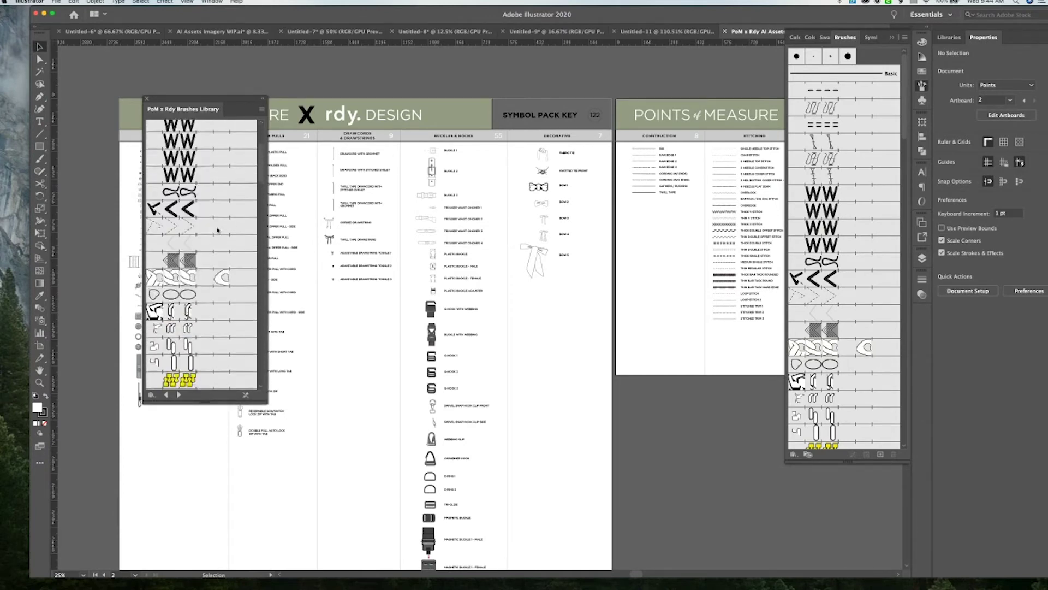
{"action": "key", "text": "ctrl+Up"}
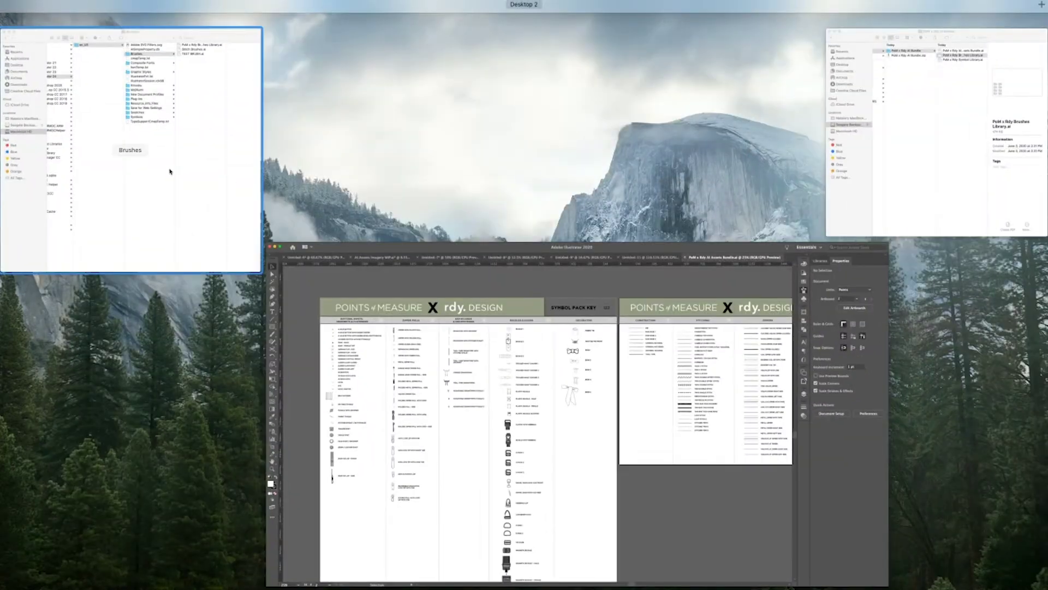
- Open the Symbols folder in Illustrator 24's settings folder in Finder
{"action": "left_click", "coordinate": [171, 171]}
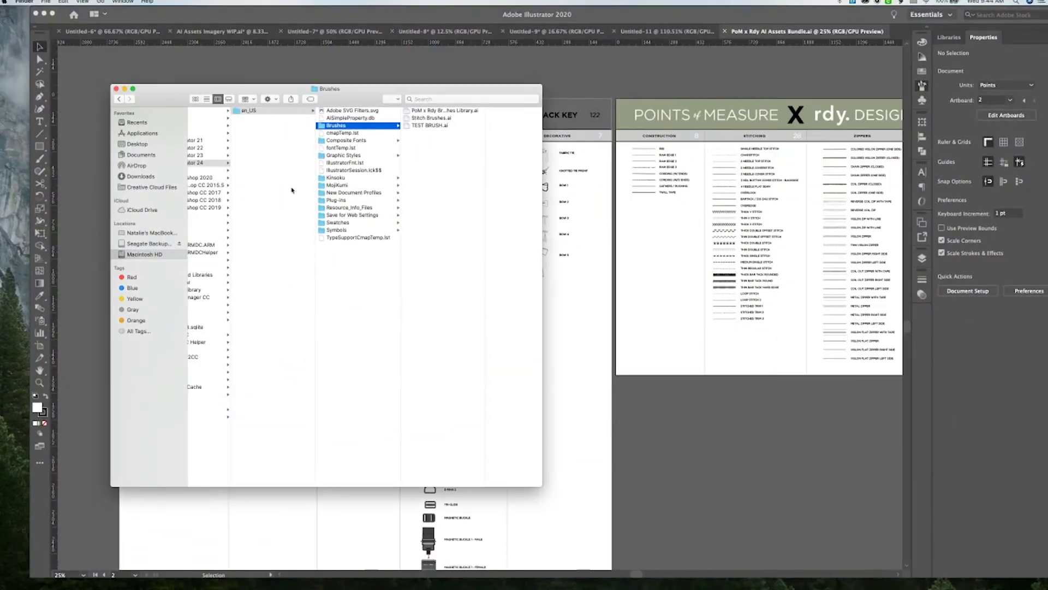
{"action": "left_click", "coordinate": [336, 230]}
{"action": "key", "text": "ctrl+Up"}
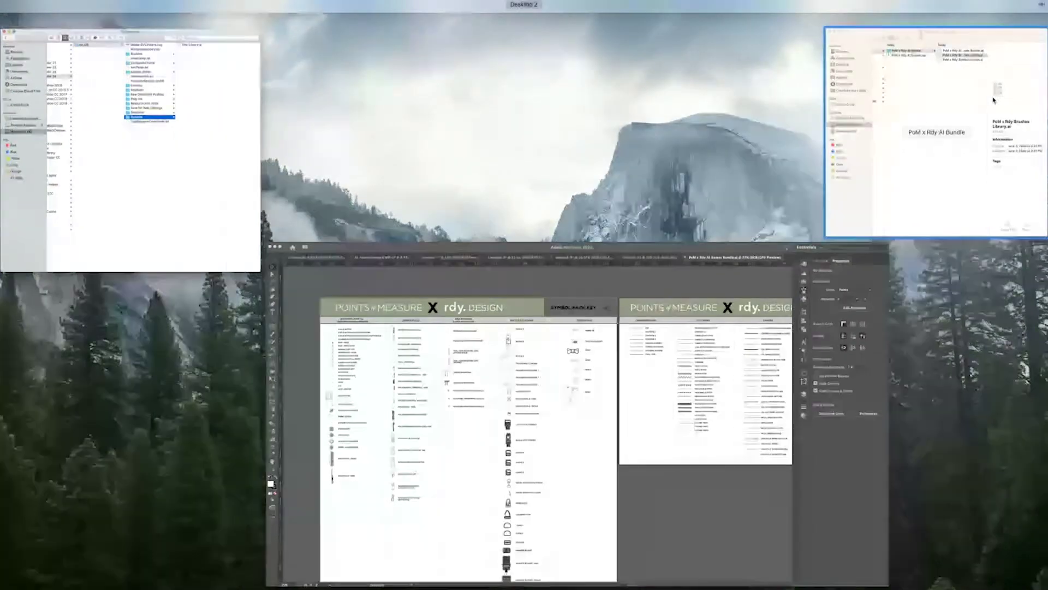
- Copy PoM x Rdy Symbol Library.ai into the Symbols folder and return to Illustrator
{"action": "left_click", "coordinate": [835, 169]}
{"action": "left_click", "coordinate": [767, 172]}
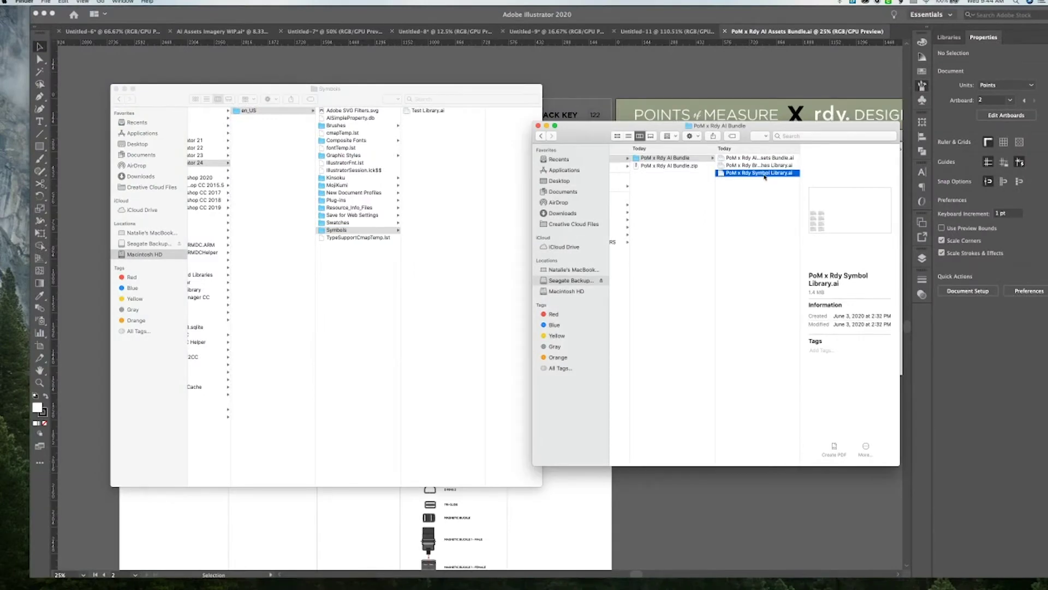
{"action": "left_click_drag", "start_coordinate": [767, 173], "coordinate": [440, 162]}
{"action": "key", "text": "super+Tab"}
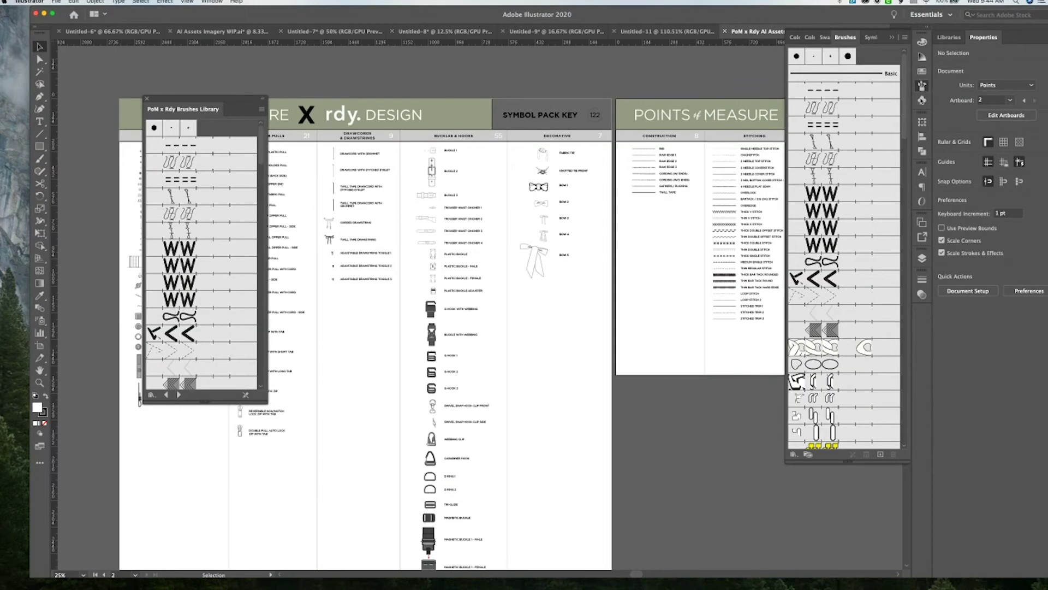
- Swap the Brushes panel for Symbols and load User Defined > PoM x Rdy Symbol Library
{"action": "left_click", "coordinate": [922, 100]}
{"action": "left_click", "coordinate": [922, 100]}
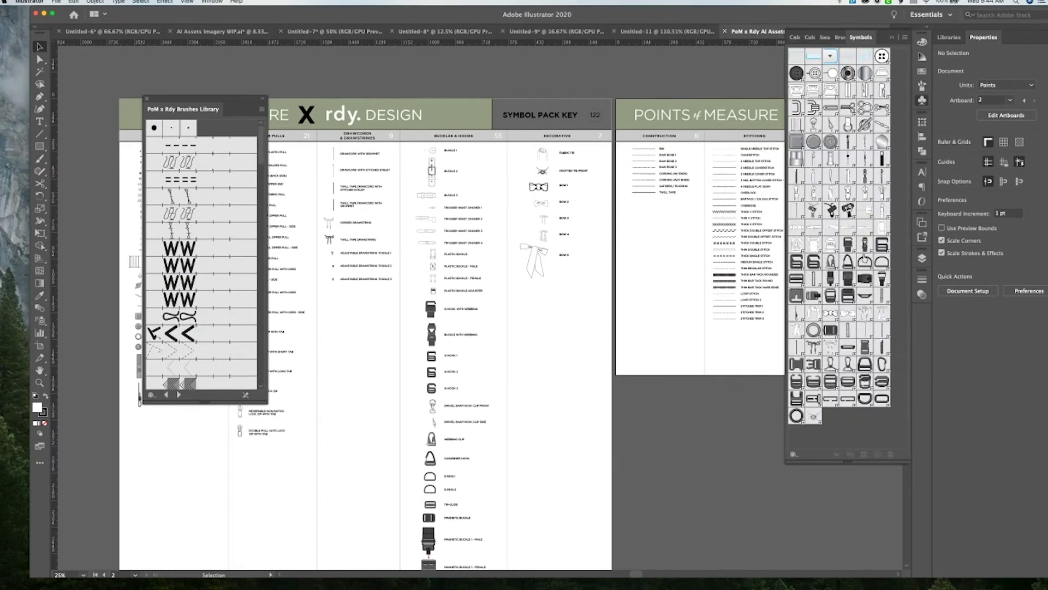
{"action": "left_click", "coordinate": [794, 454]}
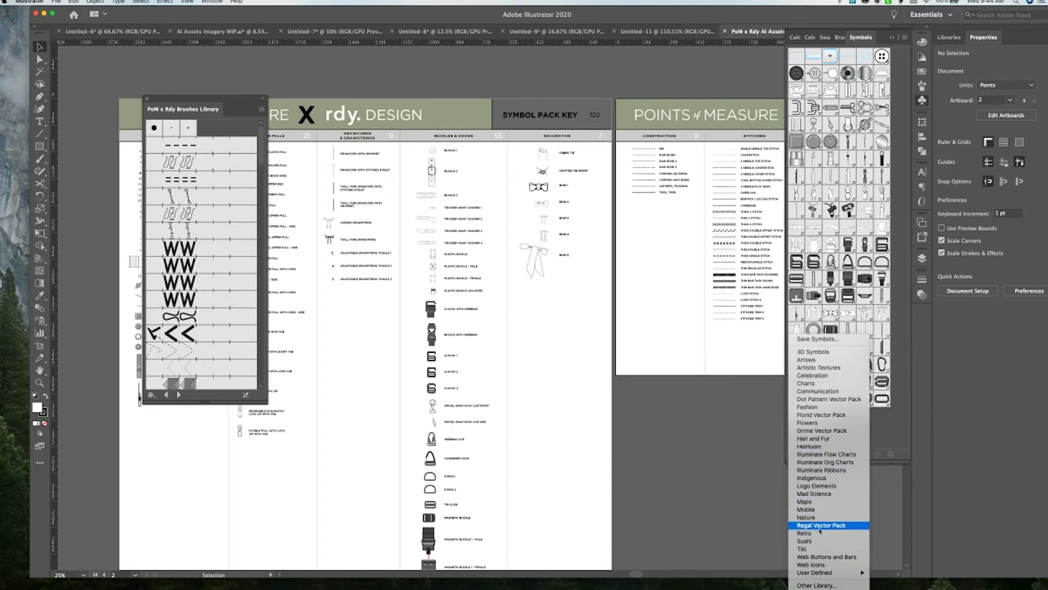
{"action": "mouse_move", "coordinate": [835, 573]}
{"action": "left_click", "coordinate": [912, 572]}
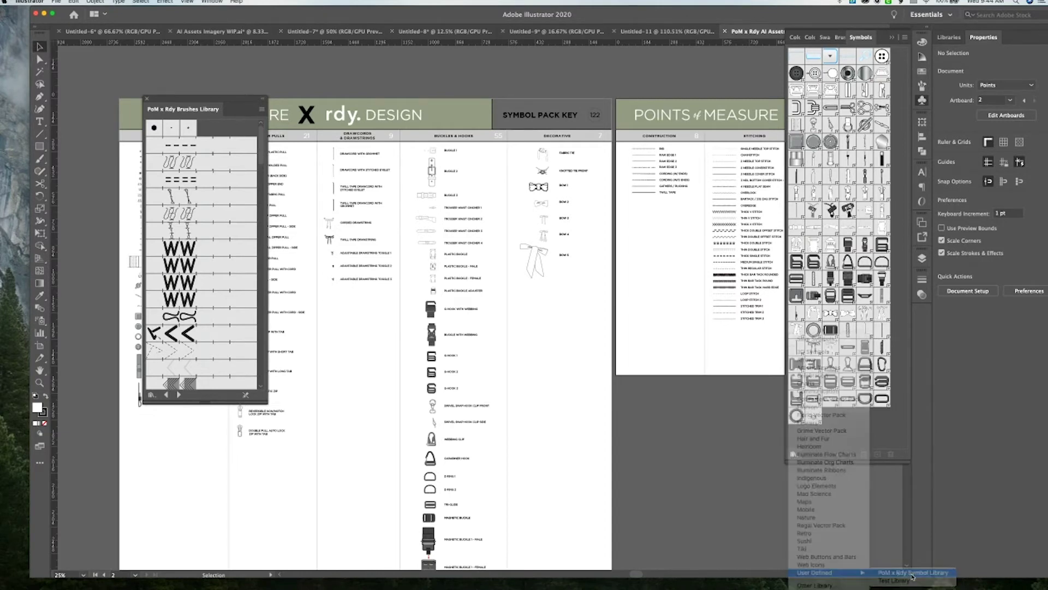